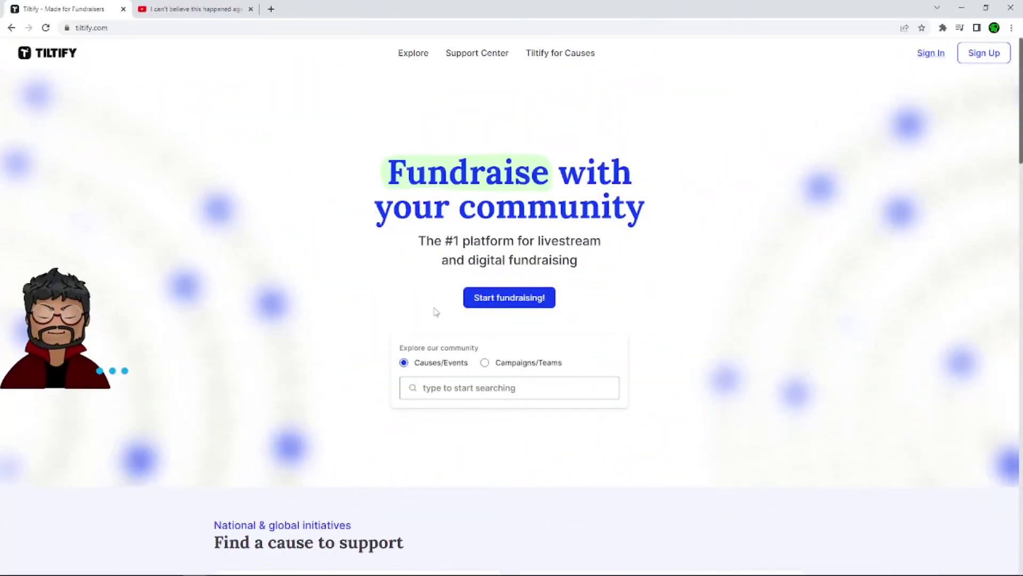
- Dismiss the fundraiser sign-up form and sign in to Tiltify with the Twitch account
{"action": "left_click", "coordinate": [984, 54]}
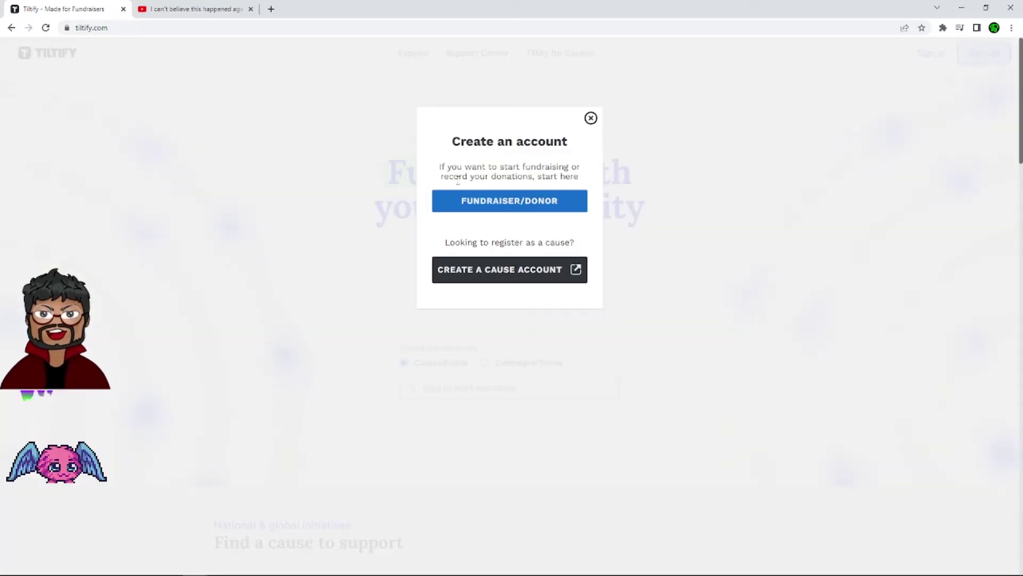
{"action": "left_click", "coordinate": [502, 200]}
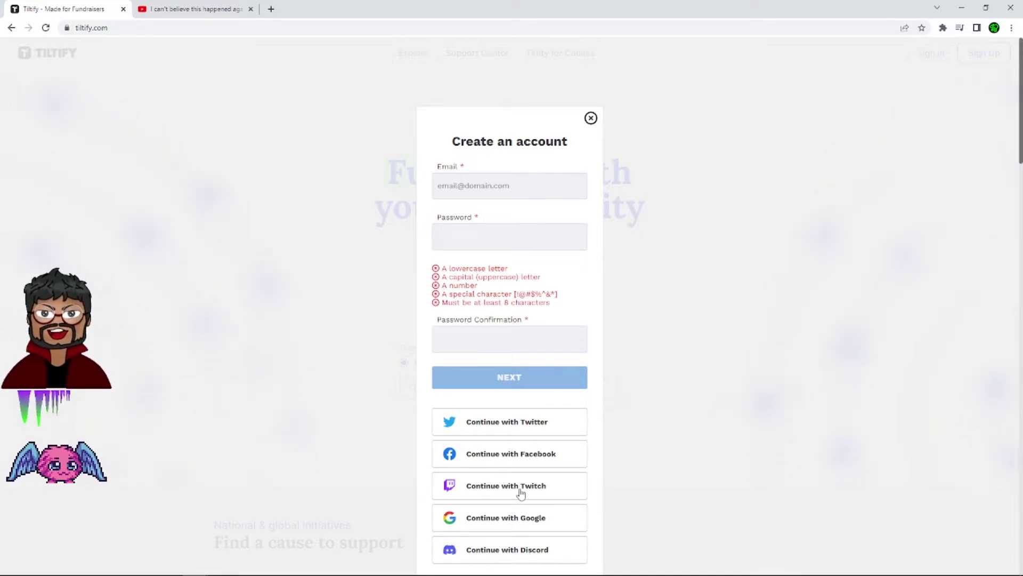
{"action": "left_click", "coordinate": [592, 119]}
{"action": "left_click", "coordinate": [929, 59]}
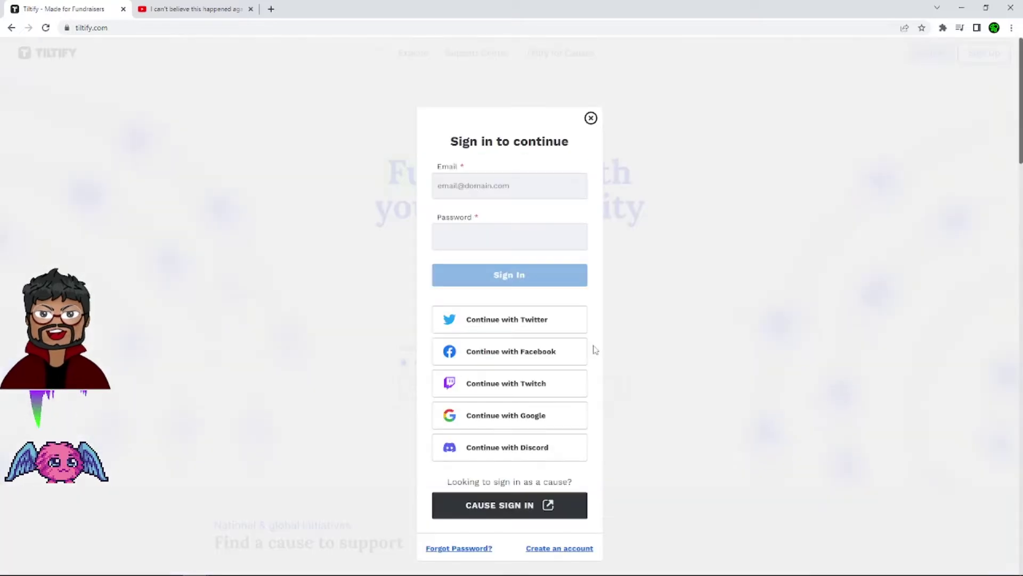
{"action": "left_click", "coordinate": [492, 392]}
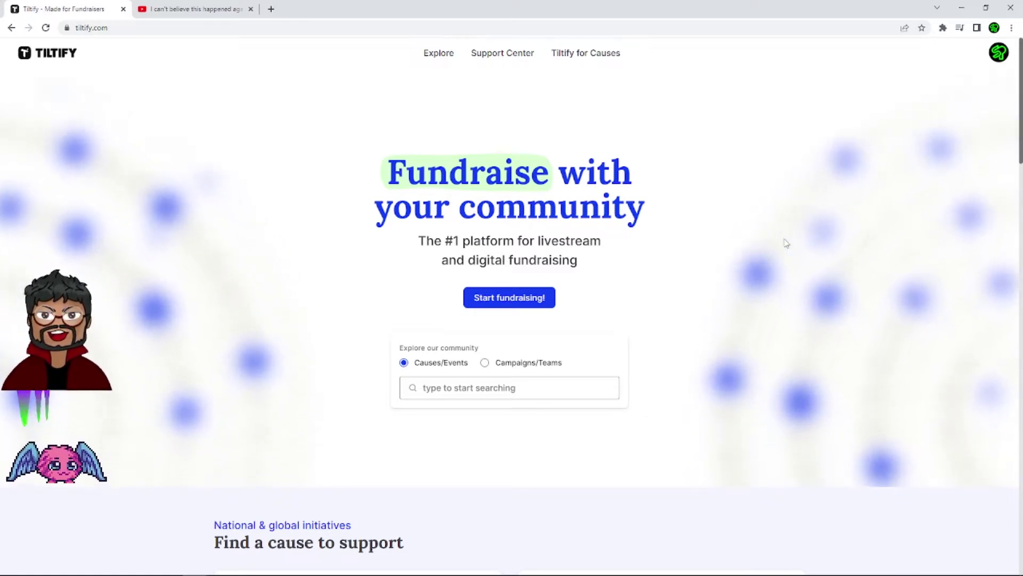
- Search community causes for 'homelessness' and view all matching causes
{"action": "left_click", "coordinate": [489, 391]}
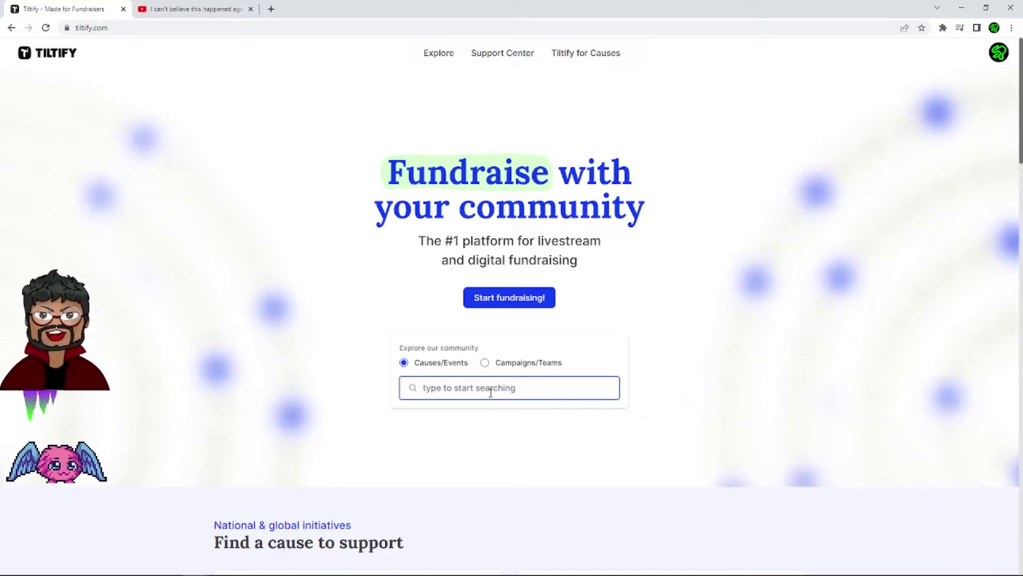
{"action": "type", "text": "homelessness"}
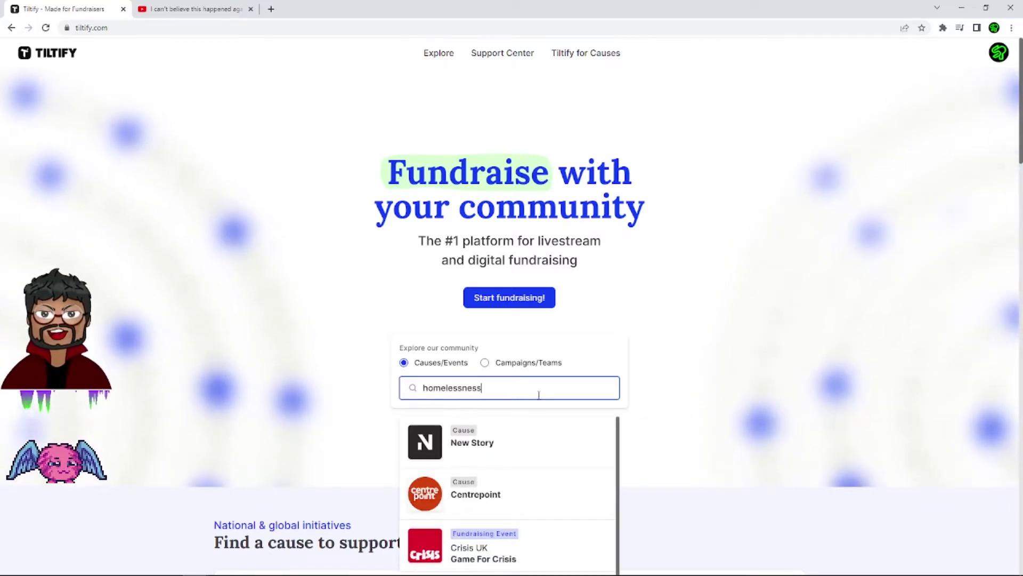
{"action": "scroll", "coordinate": [533, 373], "scroll_direction": "down", "scroll_amount": 6}
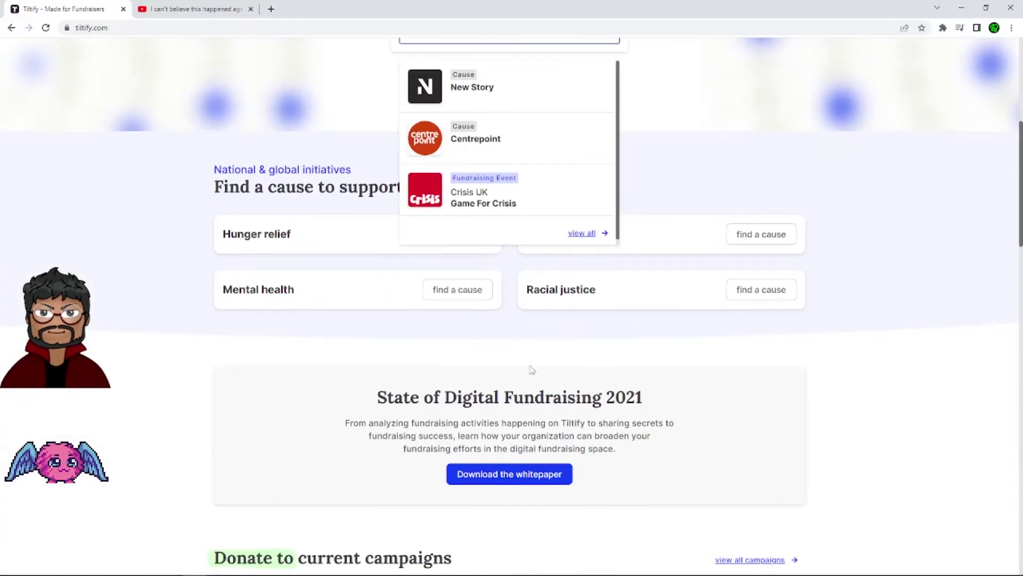
{"action": "left_click", "coordinate": [581, 234]}
{"action": "scroll", "coordinate": [405, 288], "scroll_direction": "down", "scroll_amount": 6}
{"action": "scroll", "coordinate": [415, 282], "scroll_direction": "down", "scroll_amount": 3}
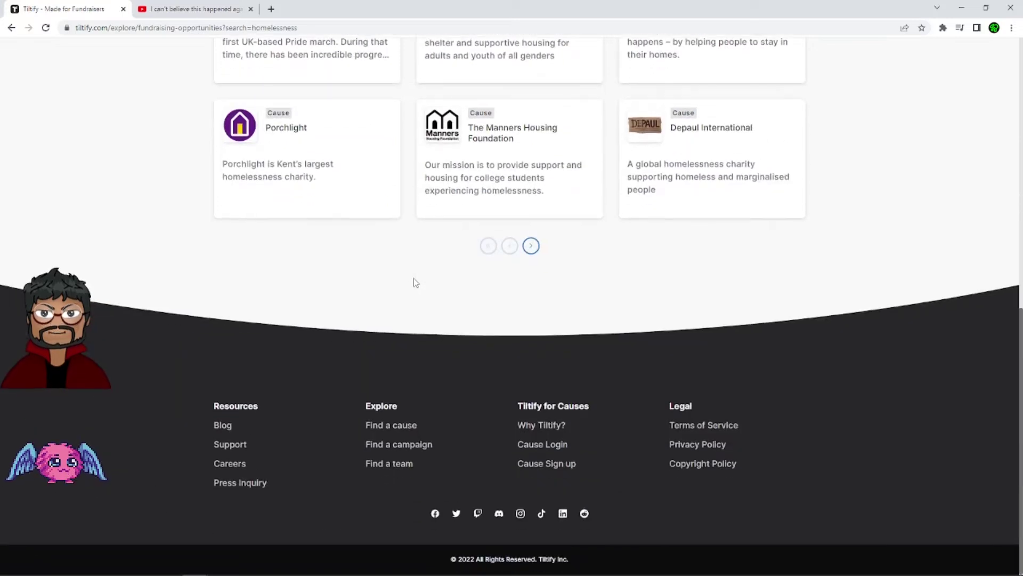
{"action": "scroll", "coordinate": [411, 299], "scroll_direction": "up", "scroll_amount": 3}
{"action": "scroll", "coordinate": [374, 227], "scroll_direction": "up", "scroll_amount": 6}
- Replace the search term with 'india' and browse the Find causes results
{"action": "double_click", "coordinate": [267, 133]}
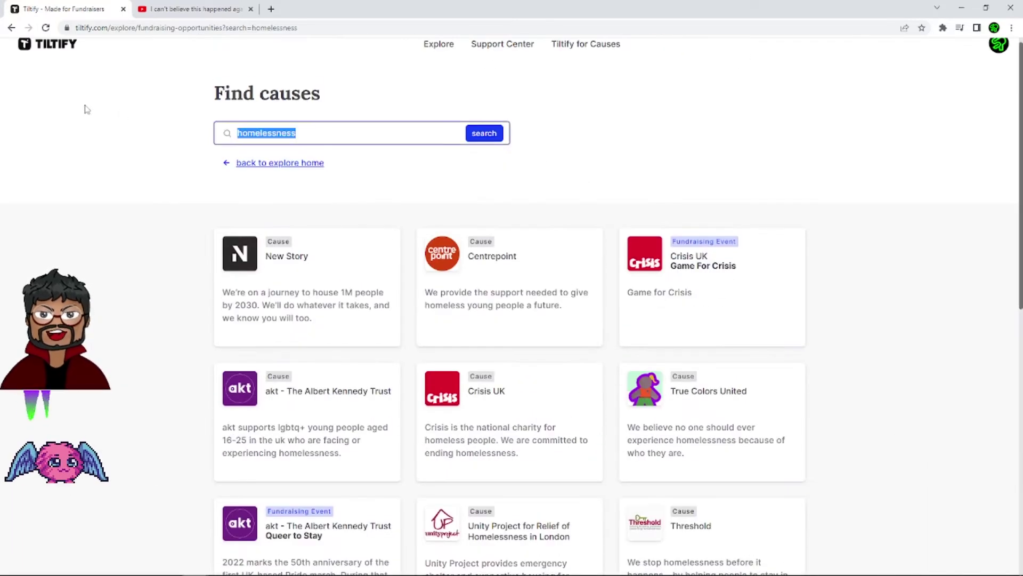
{"action": "type", "text": "india"}
{"action": "key", "text": "Return"}
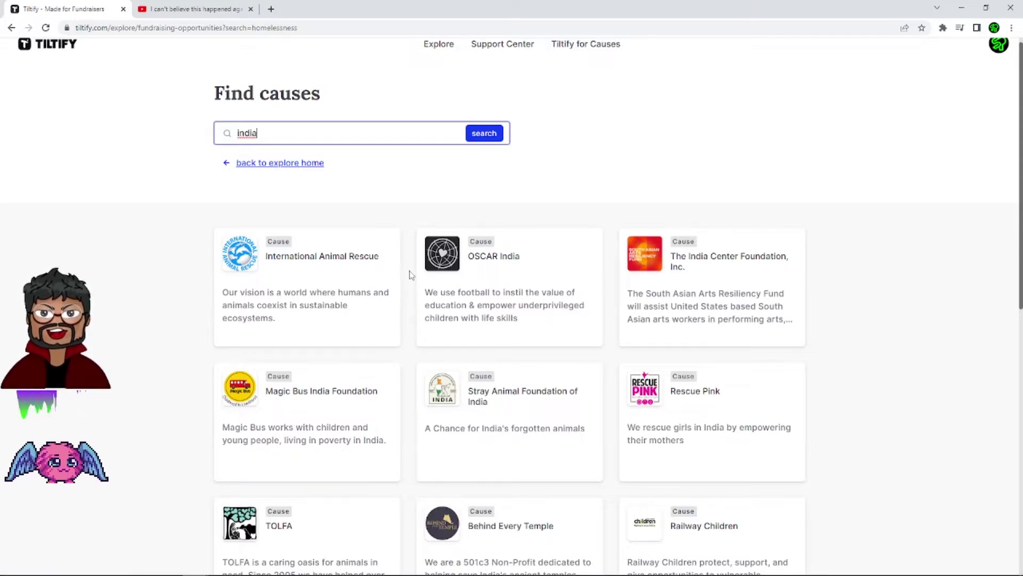
{"action": "scroll", "coordinate": [410, 275], "scroll_direction": "down", "scroll_amount": 10}
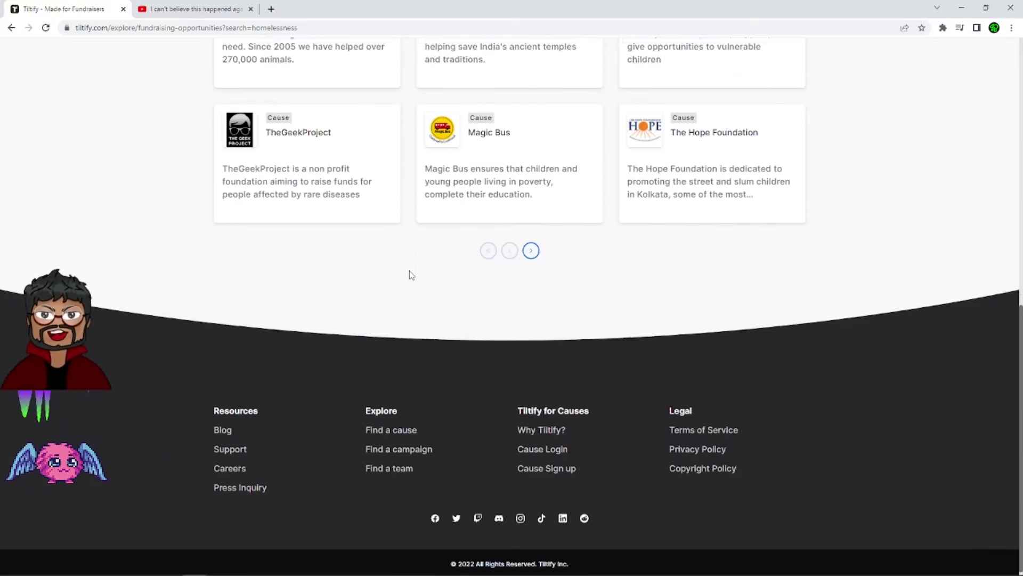
{"action": "scroll", "coordinate": [410, 274], "scroll_direction": "up", "scroll_amount": 10}
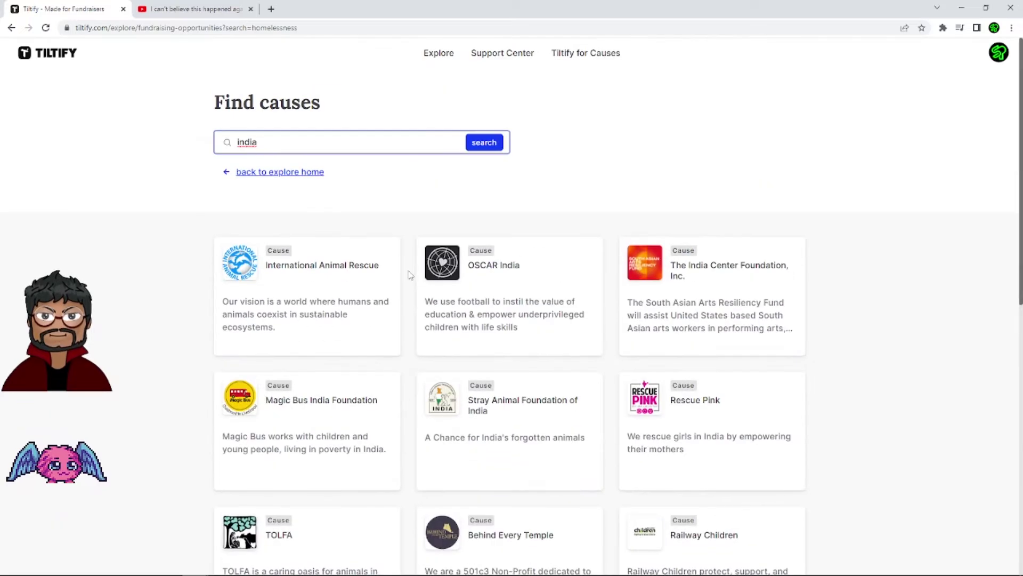
- Follow the YouTube video's thankmas.tiltify.com link and start fundraising for Thankmas 2022
{"action": "left_click", "coordinate": [174, 10]}
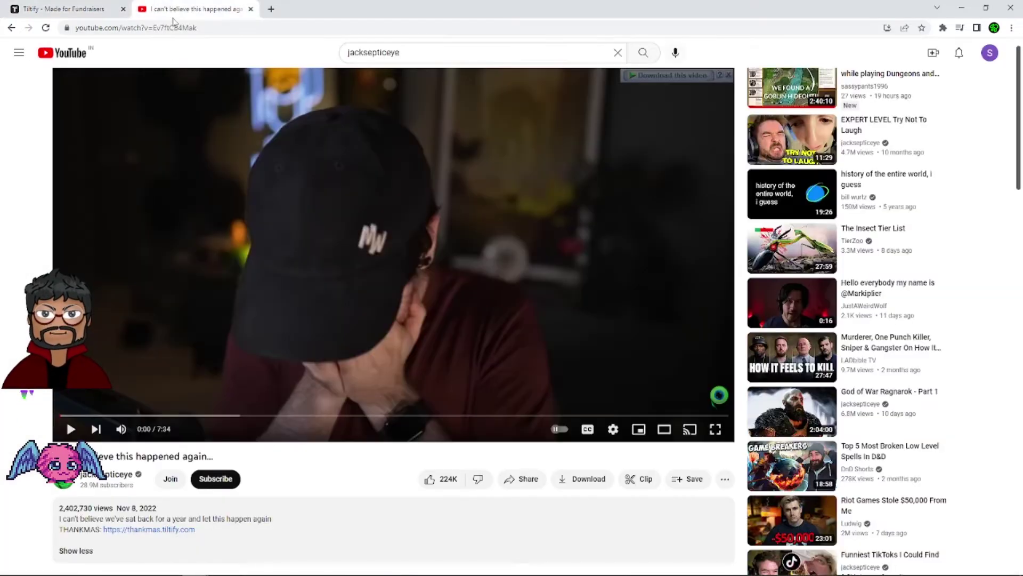
{"action": "left_click", "coordinate": [150, 529]}
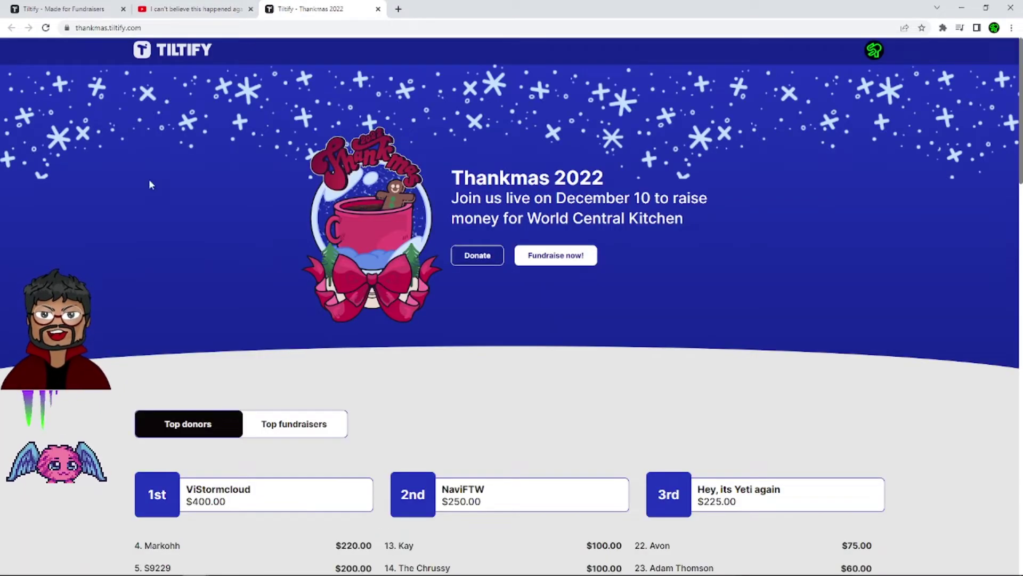
{"action": "scroll", "coordinate": [362, 344], "scroll_direction": "down", "scroll_amount": 10}
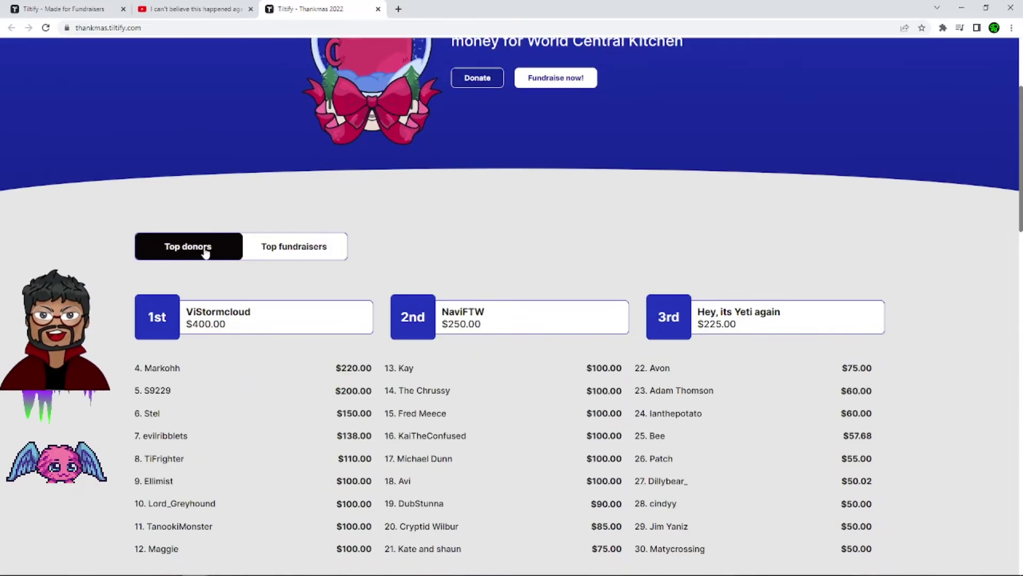
{"action": "scroll", "coordinate": [409, 411], "scroll_direction": "up", "scroll_amount": 10}
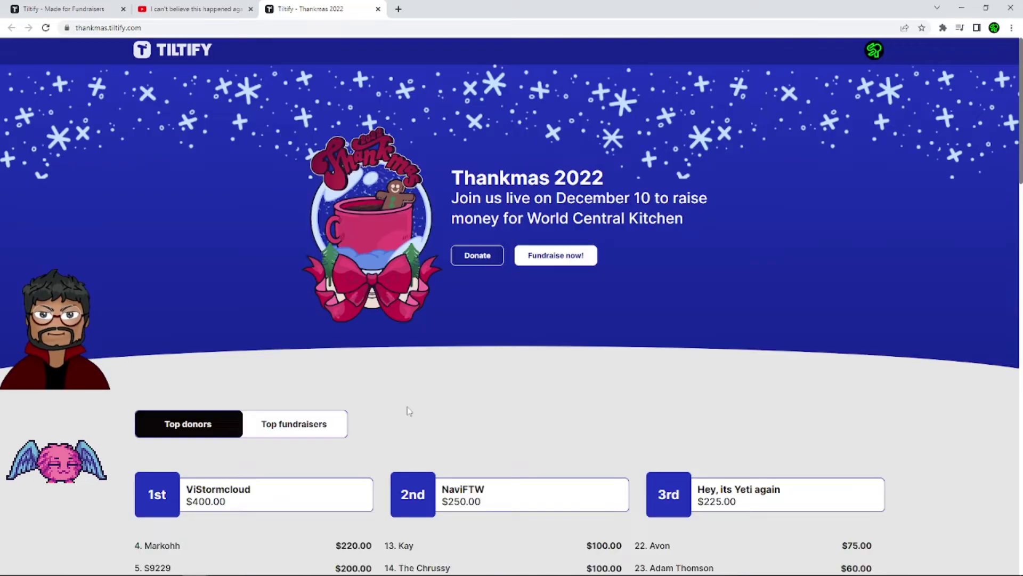
{"action": "left_click", "coordinate": [539, 260]}
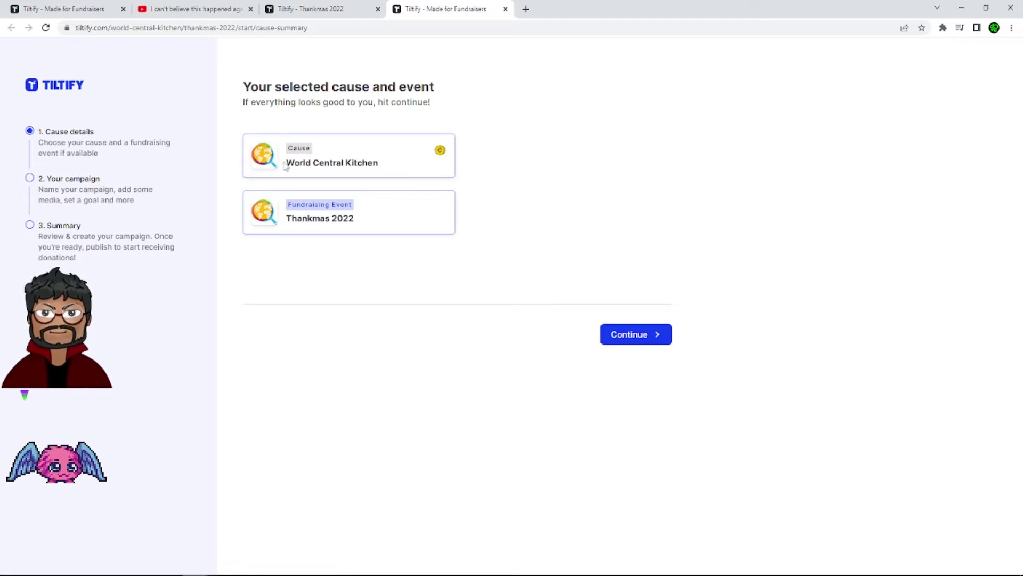
- Confirm World Central Kitchen and Thankmas 2022, choose a team-based campaign, and select the team
{"action": "left_click_drag", "start_coordinate": [285, 167], "coordinate": [404, 170]}
{"action": "left_click_drag", "start_coordinate": [284, 227], "coordinate": [369, 221]}
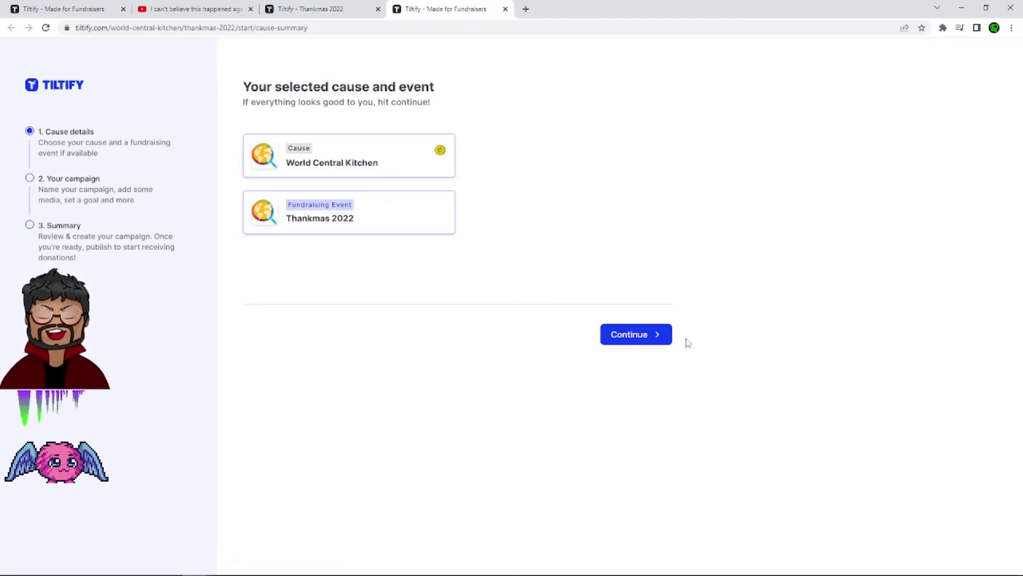
{"action": "left_click", "coordinate": [655, 343]}
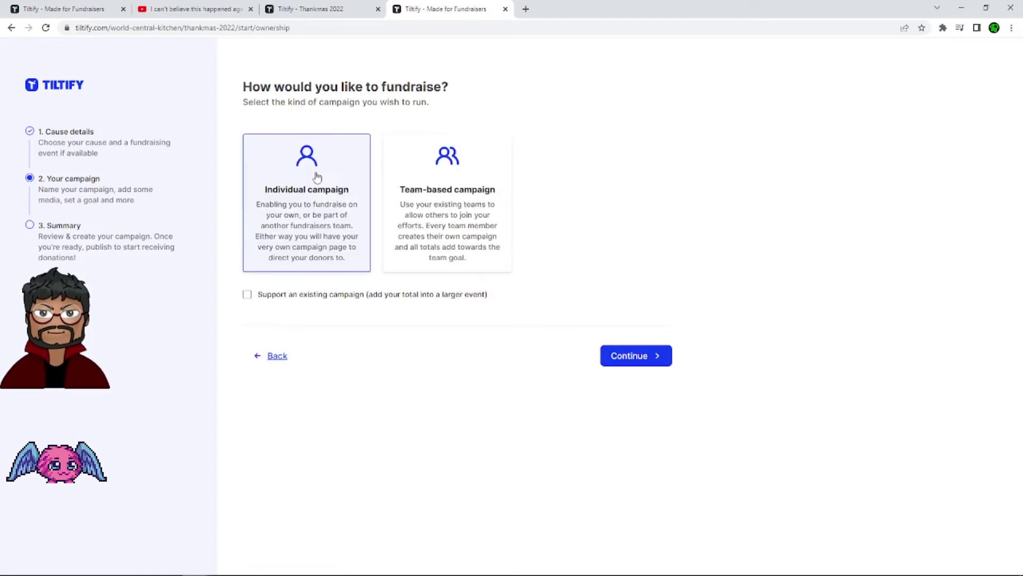
{"action": "left_click", "coordinate": [457, 196]}
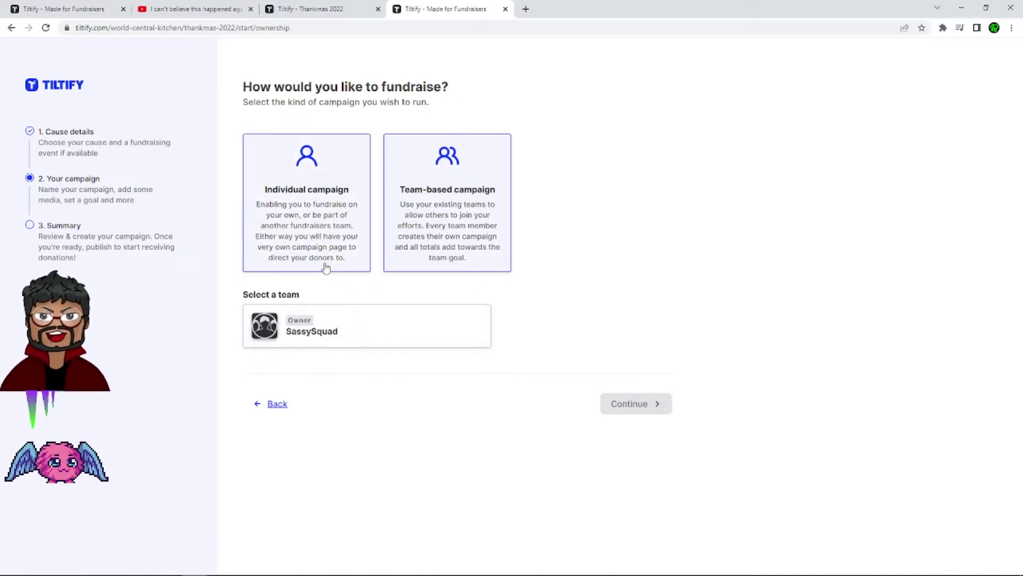
{"action": "left_click", "coordinate": [390, 325]}
{"action": "left_click", "coordinate": [630, 408]}
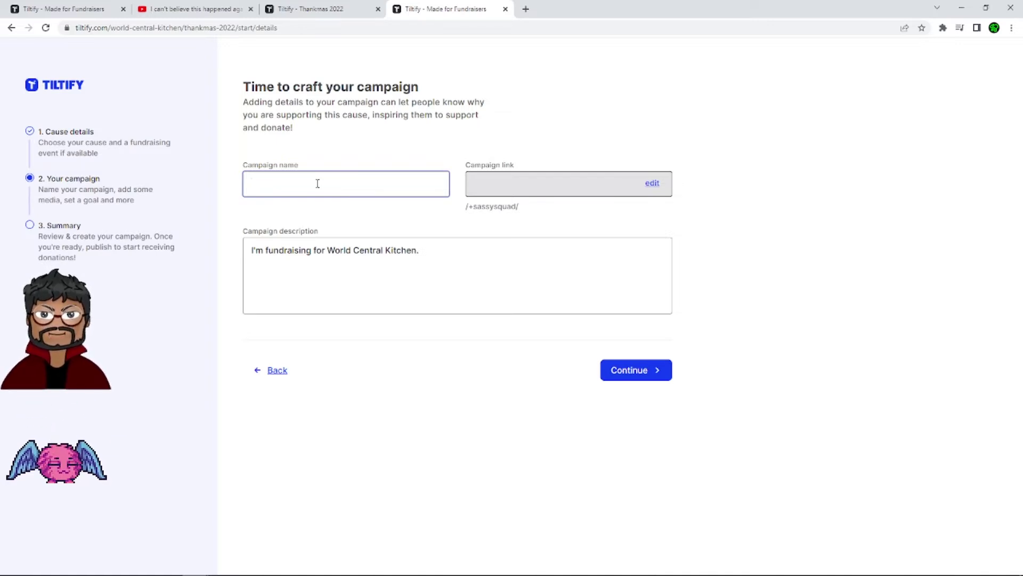
- Name the campaign 'apples and oranges' and enable the livestream option
{"action": "type", "text": "apples amd"}
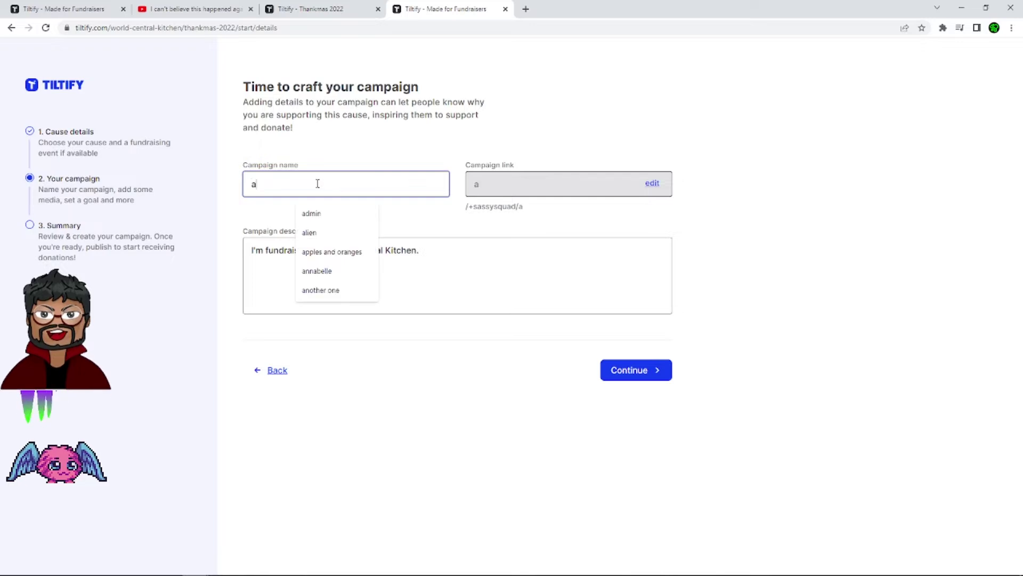
{"action": "key", "text": "BackSpace"}
{"action": "key", "text": "BackSpace"}
{"action": "type", "text": "nd"}
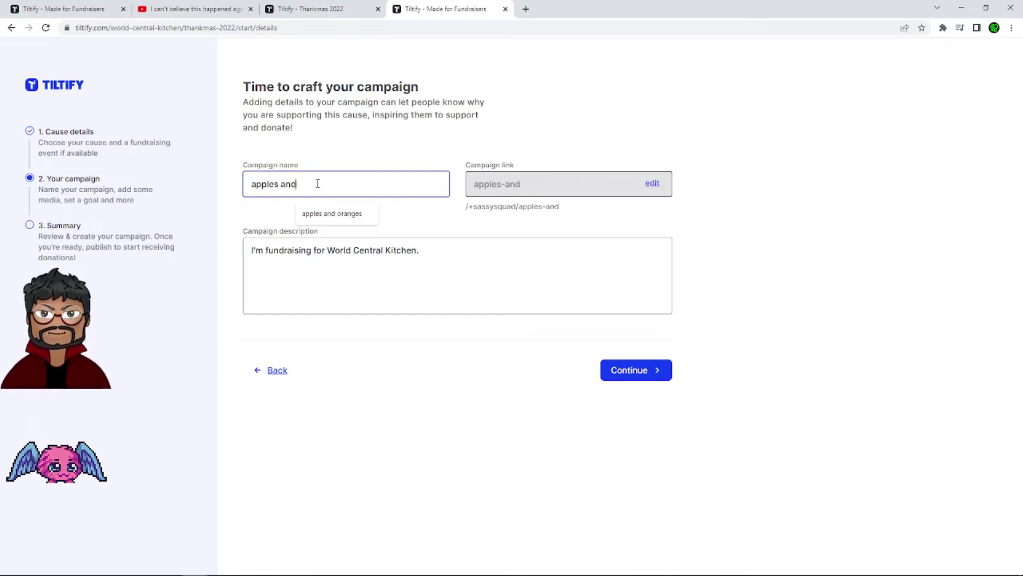
{"action": "type", "text": " oranges"}
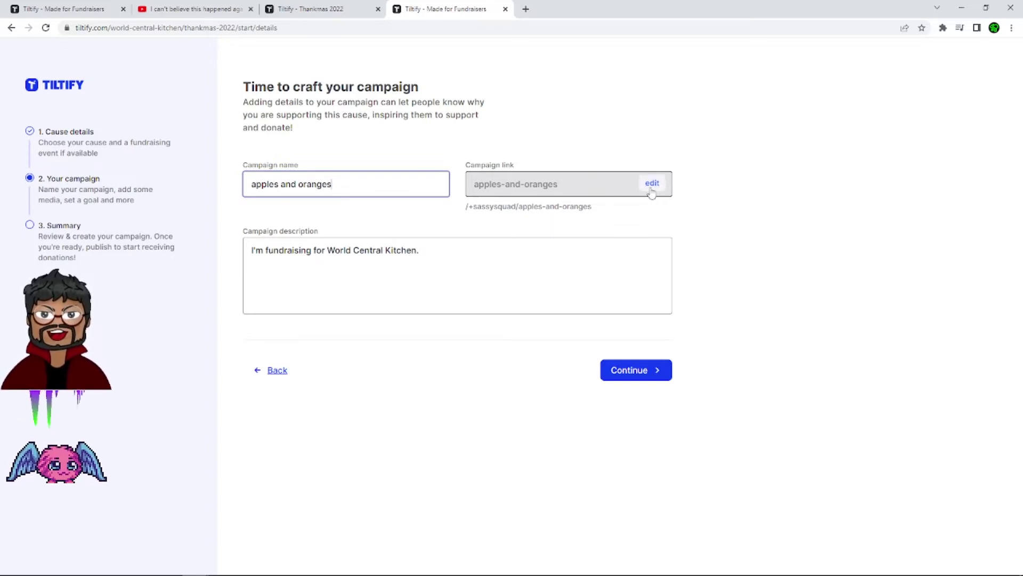
{"action": "left_click_drag", "start_coordinate": [343, 191], "coordinate": [222, 194]}
{"action": "left_click", "coordinate": [355, 179]}
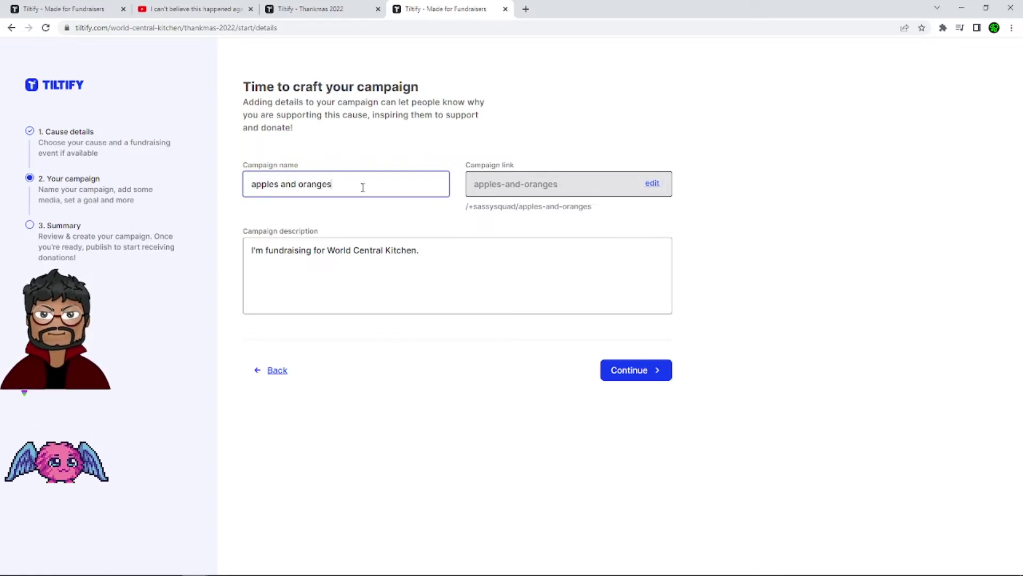
{"action": "left_click", "coordinate": [633, 370]}
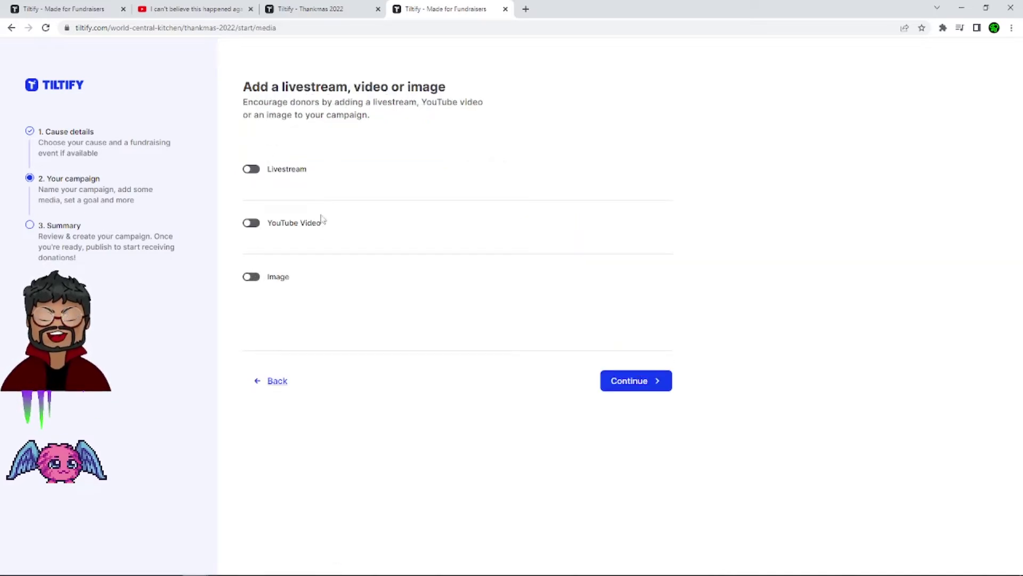
{"action": "left_click", "coordinate": [252, 170]}
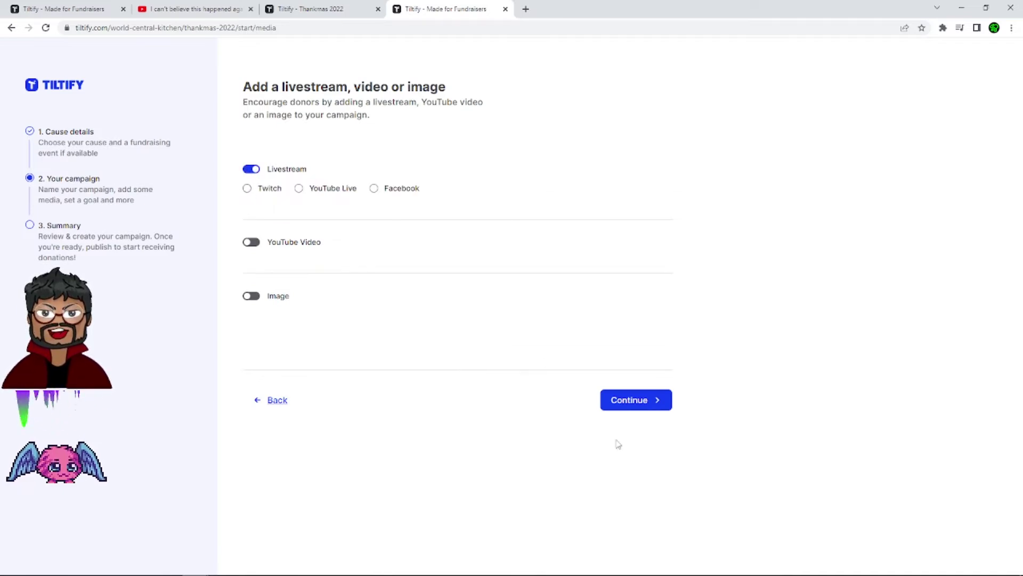
{"action": "left_click", "coordinate": [634, 405]}
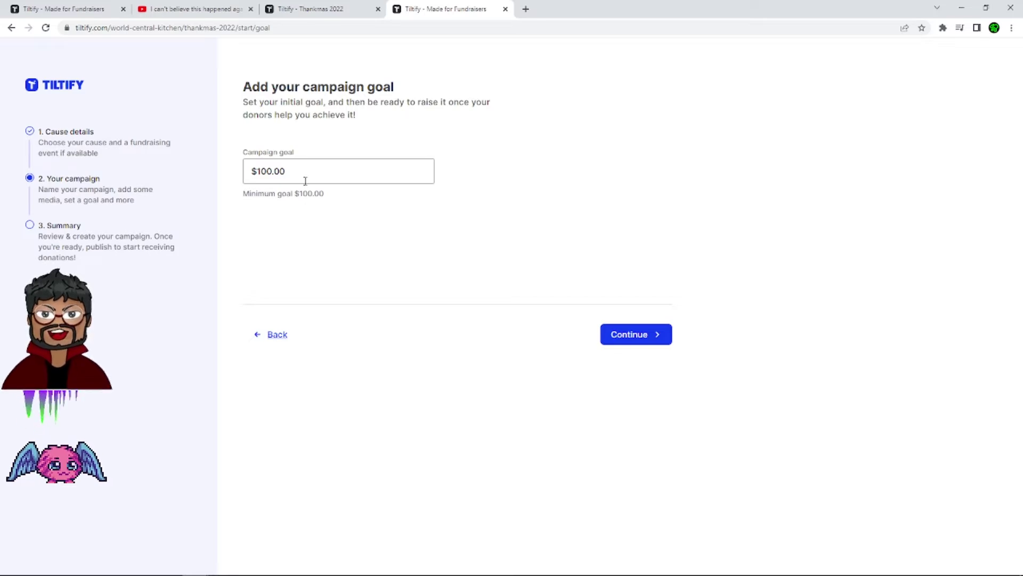
- Keep the $100.00 goal, continue to the campaign summary, and close the setup tab
{"action": "left_click_drag", "start_coordinate": [306, 177], "coordinate": [234, 178]}
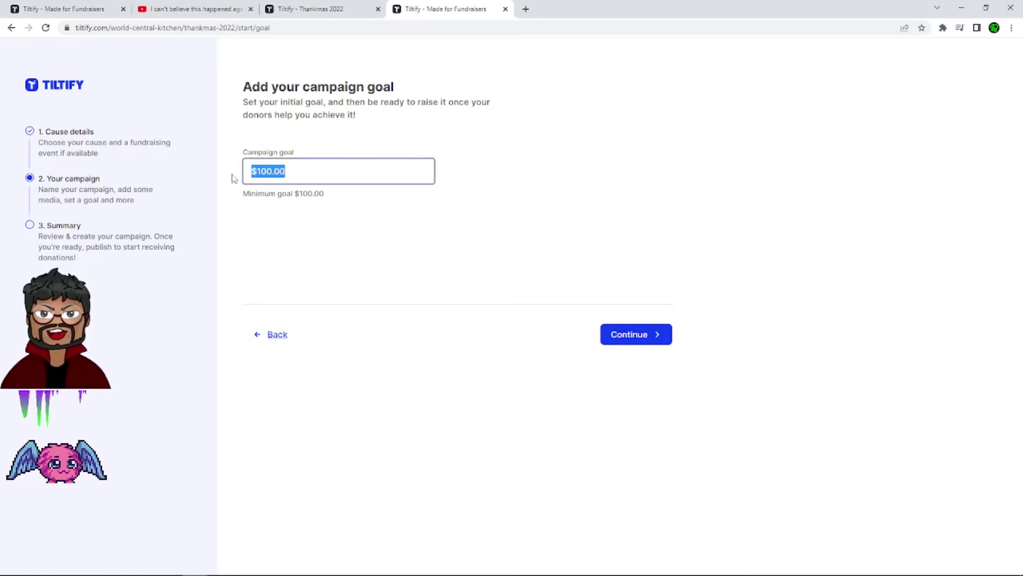
{"action": "left_click", "coordinate": [311, 173]}
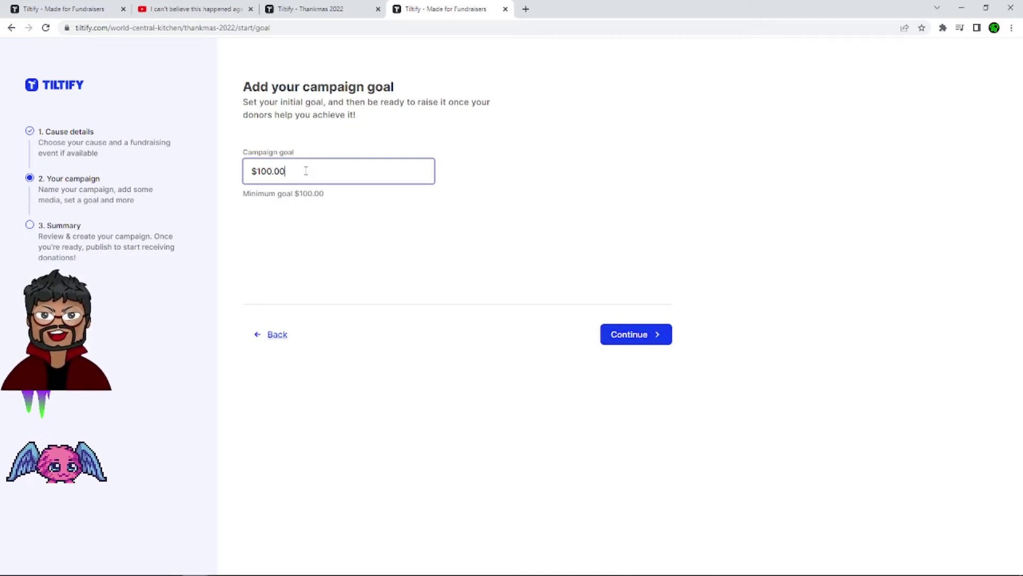
{"action": "key", "text": "Return"}
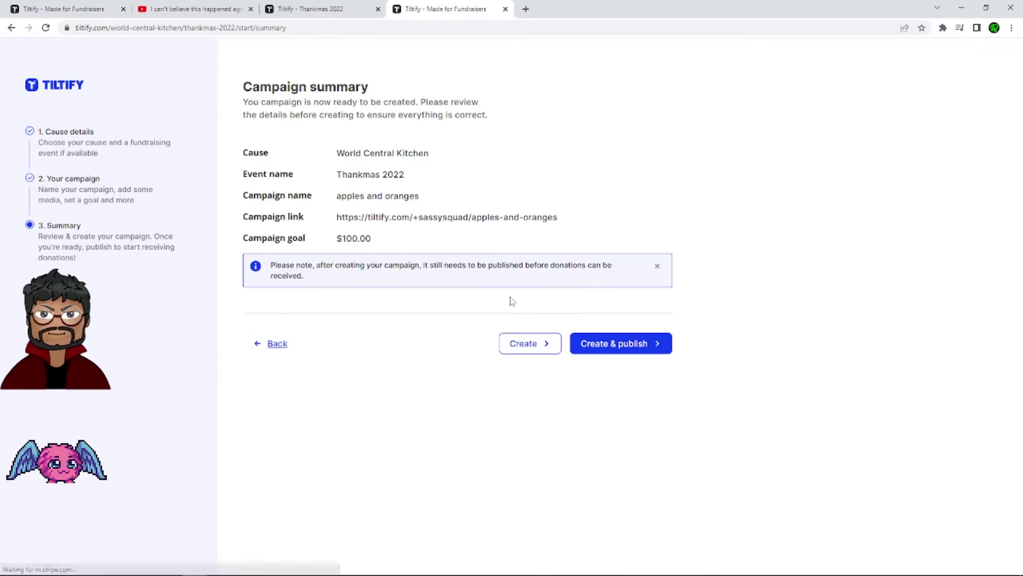
{"action": "left_click", "coordinate": [505, 9]}
- From the dashboard, open SassySquad's 'The Sassy Squad for Thankmas' campaign and its Overlays page
{"action": "left_click", "coordinate": [874, 50]}
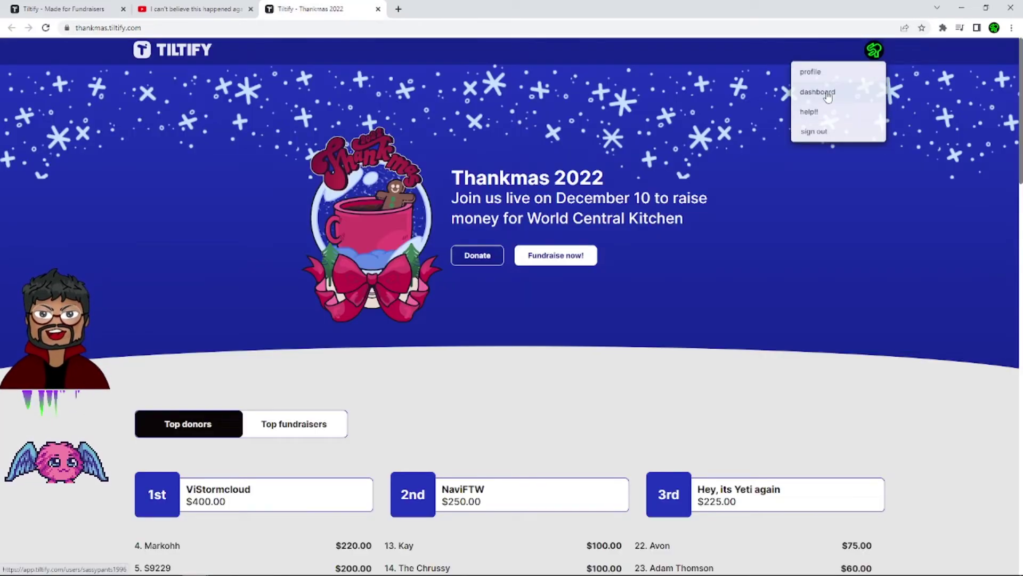
{"action": "left_click", "coordinate": [828, 95]}
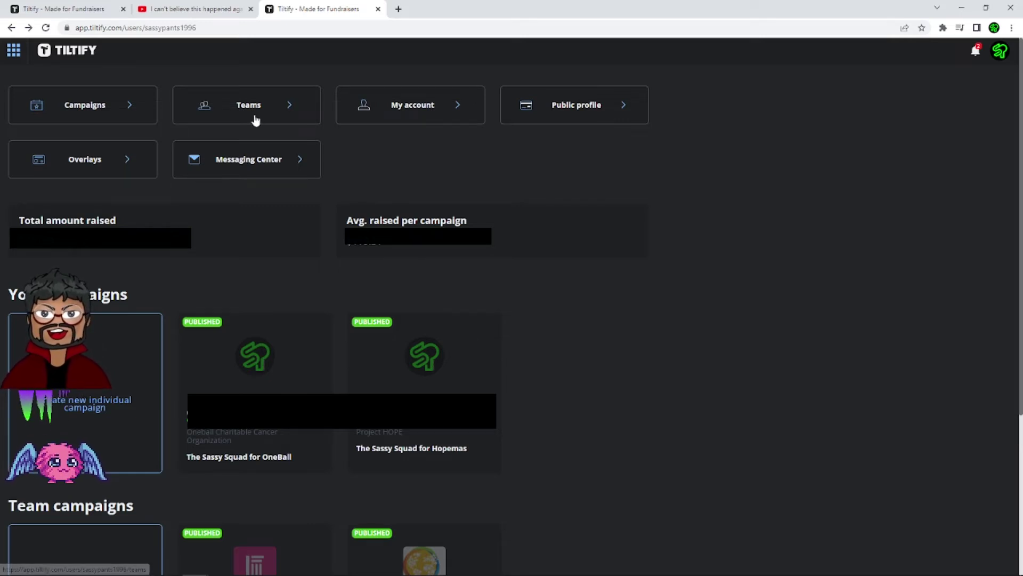
{"action": "left_click", "coordinate": [254, 118]}
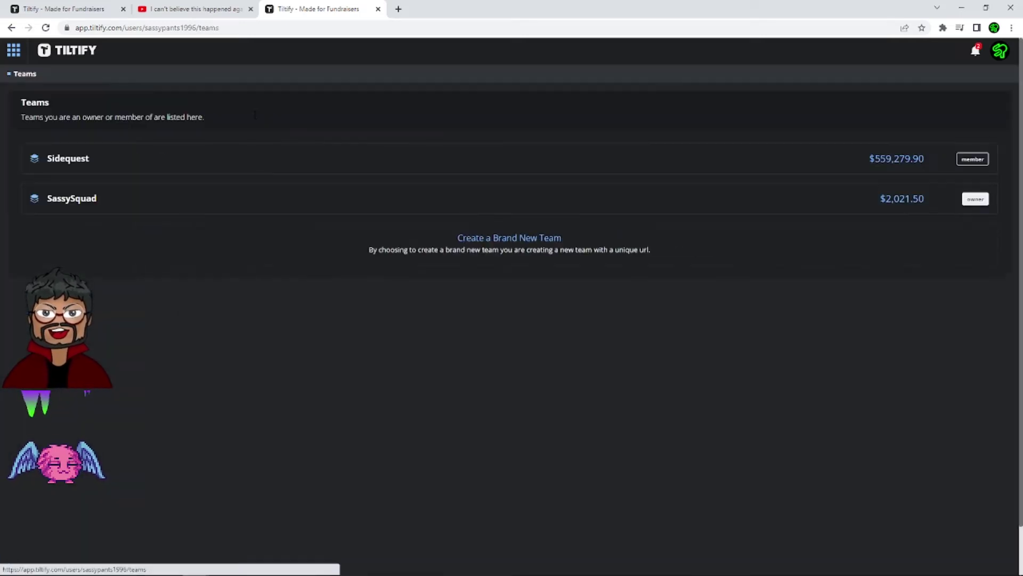
{"action": "left_click", "coordinate": [133, 197]}
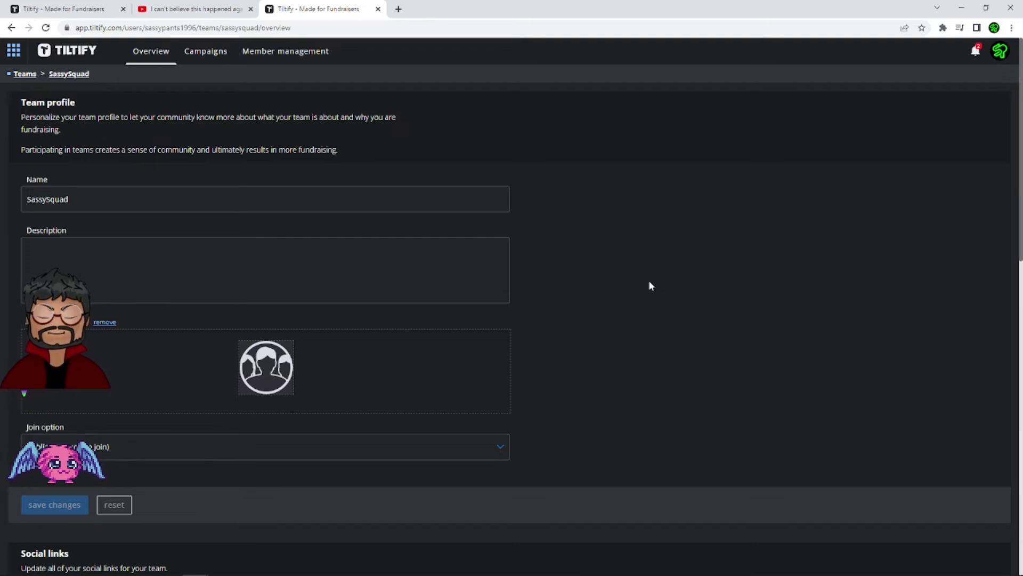
{"action": "left_click", "coordinate": [205, 52]}
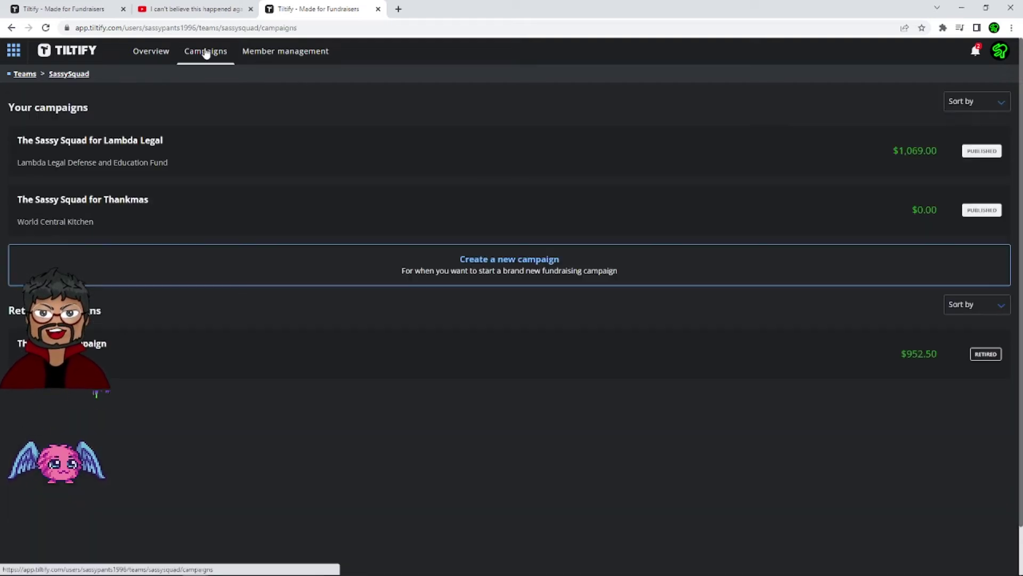
{"action": "left_click", "coordinate": [202, 222]}
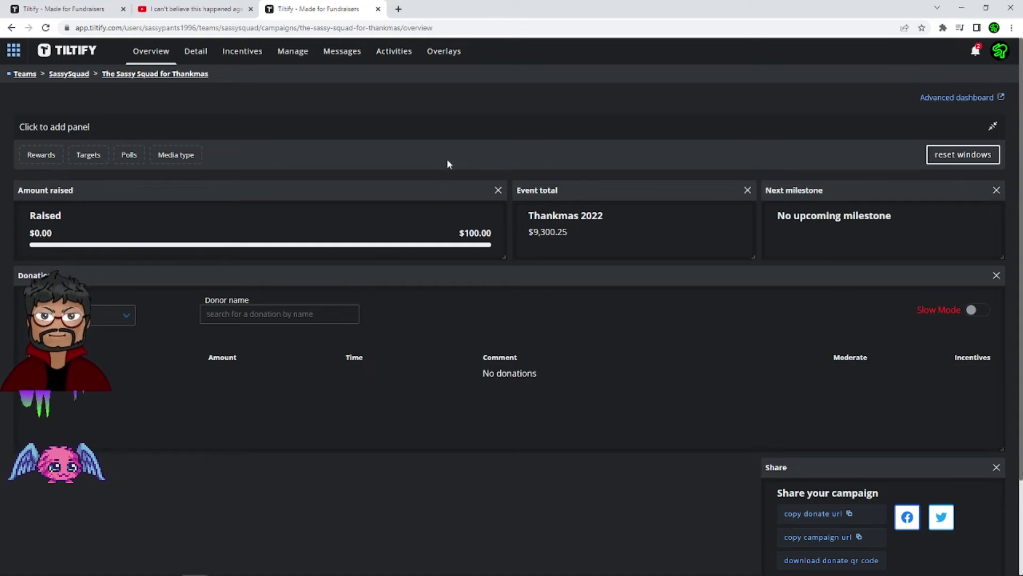
{"action": "left_click", "coordinate": [444, 51]}
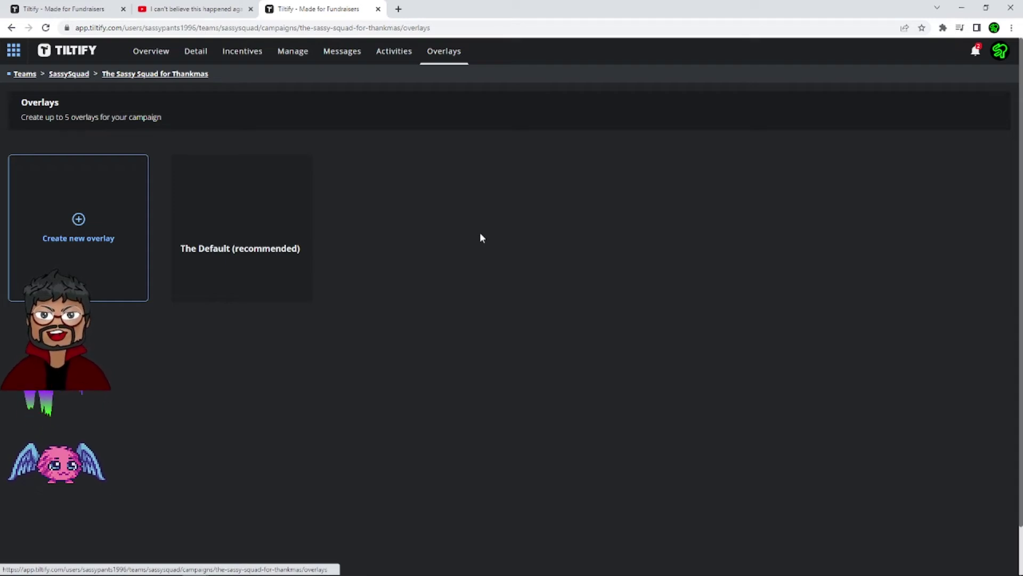
- Create a new overlay from The Default (recommended) template
{"action": "left_click", "coordinate": [62, 240]}
{"action": "left_click", "coordinate": [500, 156]}
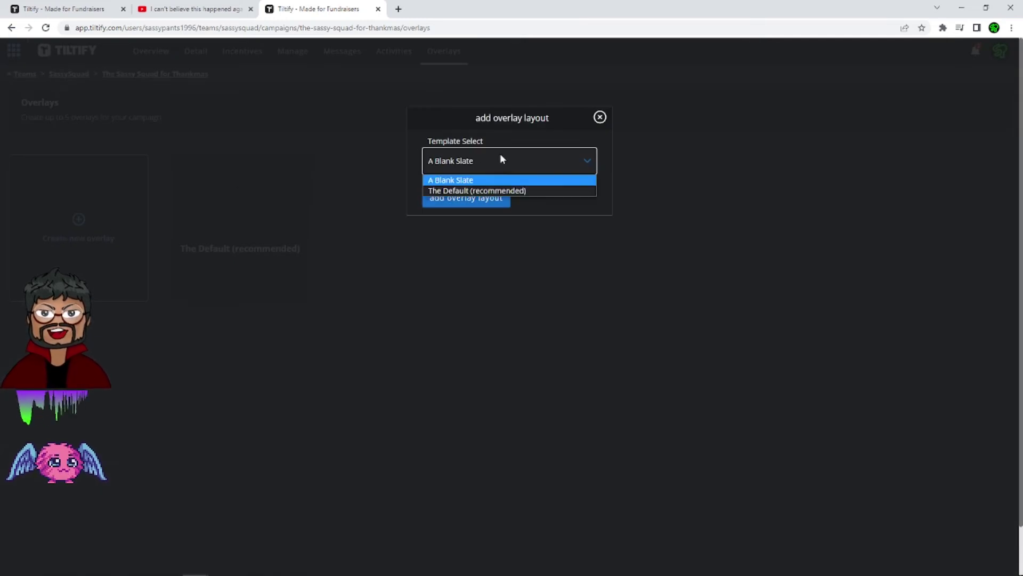
{"action": "left_click", "coordinate": [474, 192]}
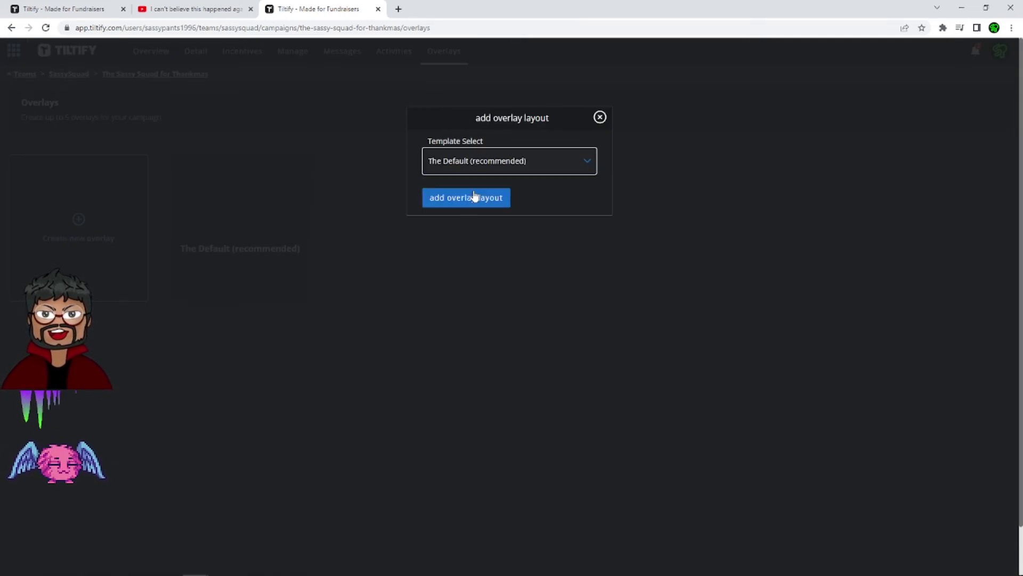
{"action": "left_click", "coordinate": [479, 197]}
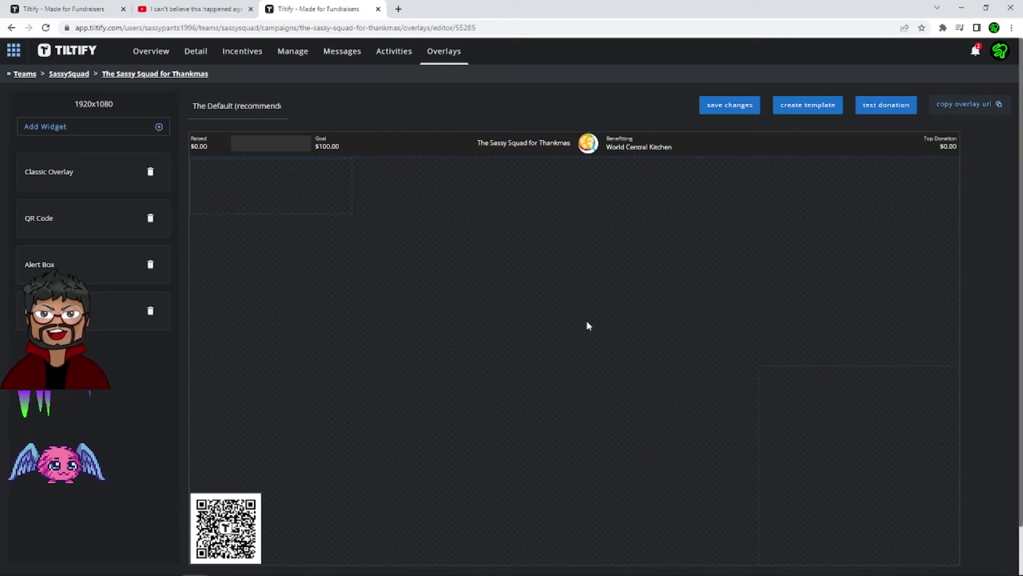
- Delete the QR Code widget, leaving Classic Overlay, Alert Box and Event List widgets
{"action": "left_click", "coordinate": [883, 423]}
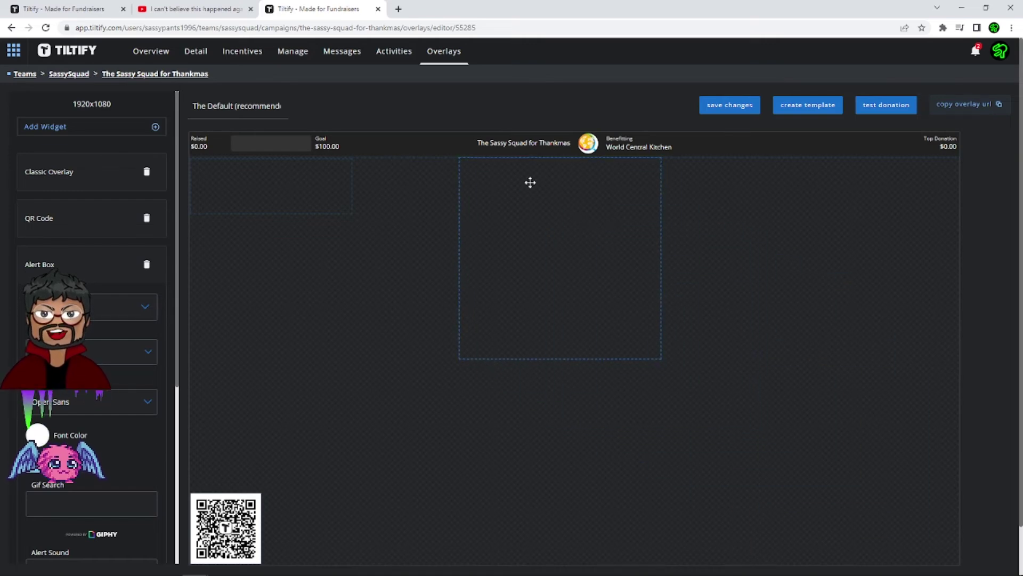
{"action": "left_click", "coordinate": [231, 496]}
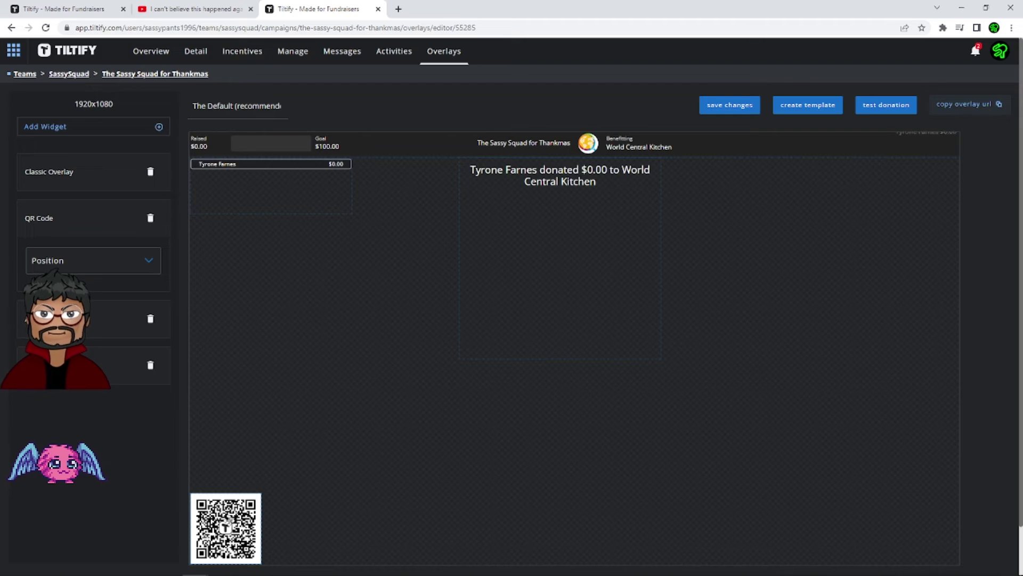
{"action": "key", "text": "Delete"}
{"action": "left_click", "coordinate": [256, 187]}
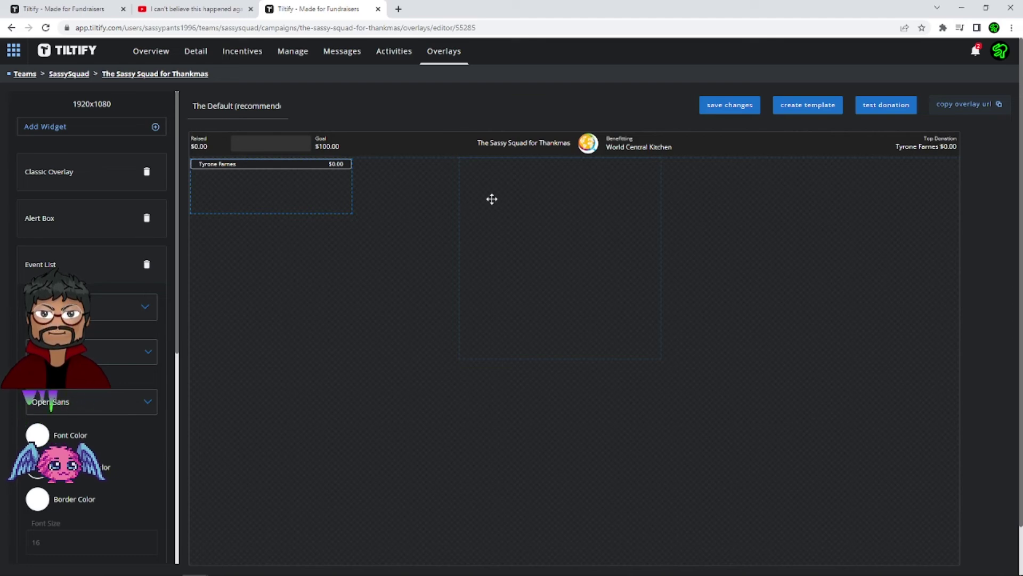
{"action": "left_click", "coordinate": [118, 216]}
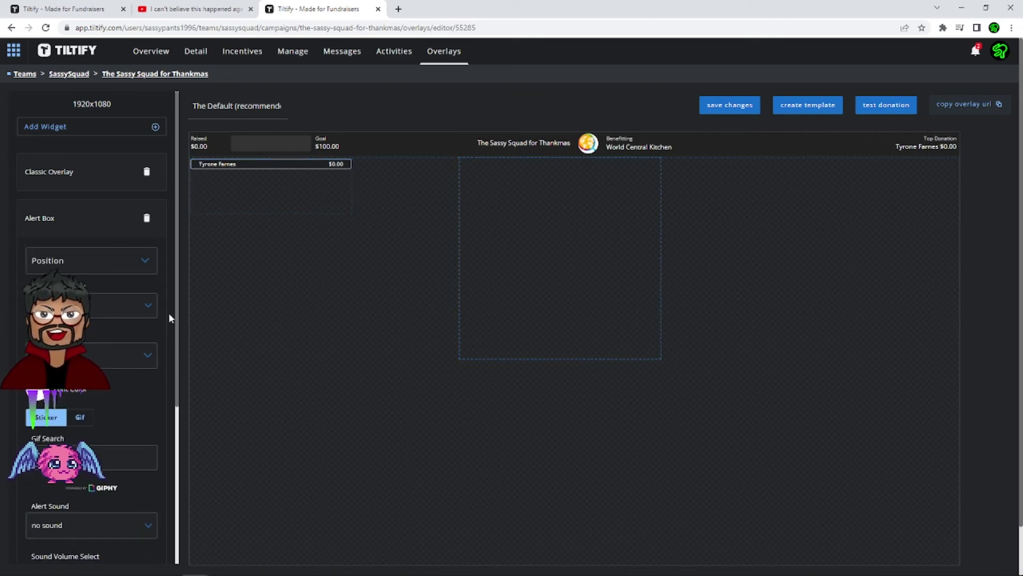
- Search Giphy for bear and set the dancing bear GIF as the alert image
{"action": "scroll", "coordinate": [170, 320], "scroll_direction": "down", "scroll_amount": 2}
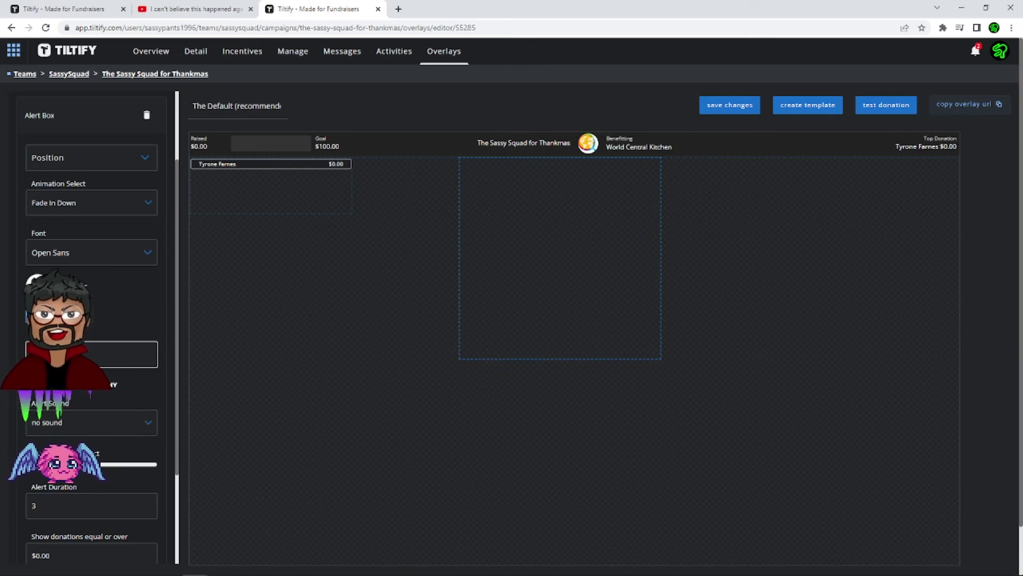
{"action": "key", "text": "ctrl+v"}
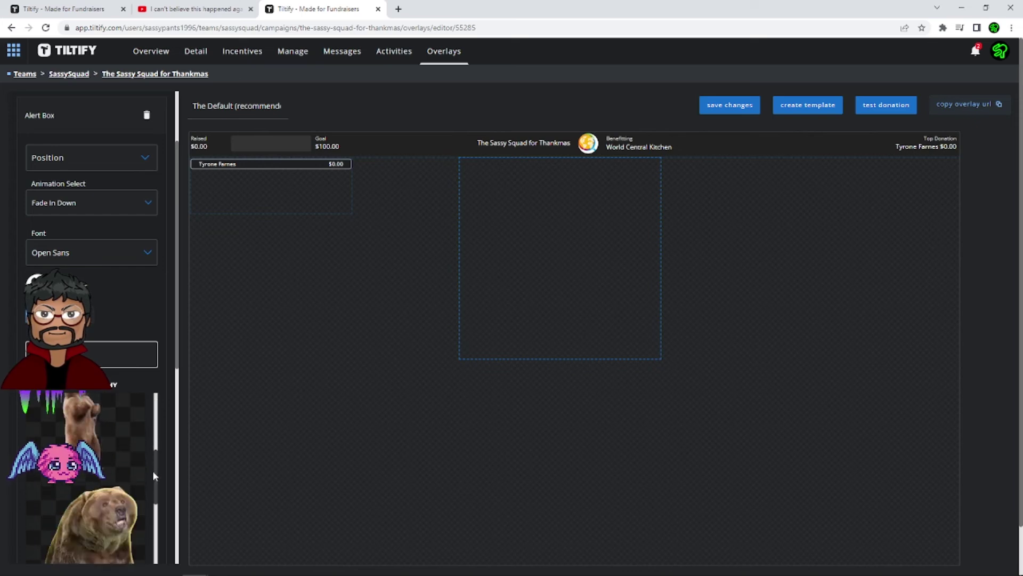
{"action": "left_click", "coordinate": [153, 470]}
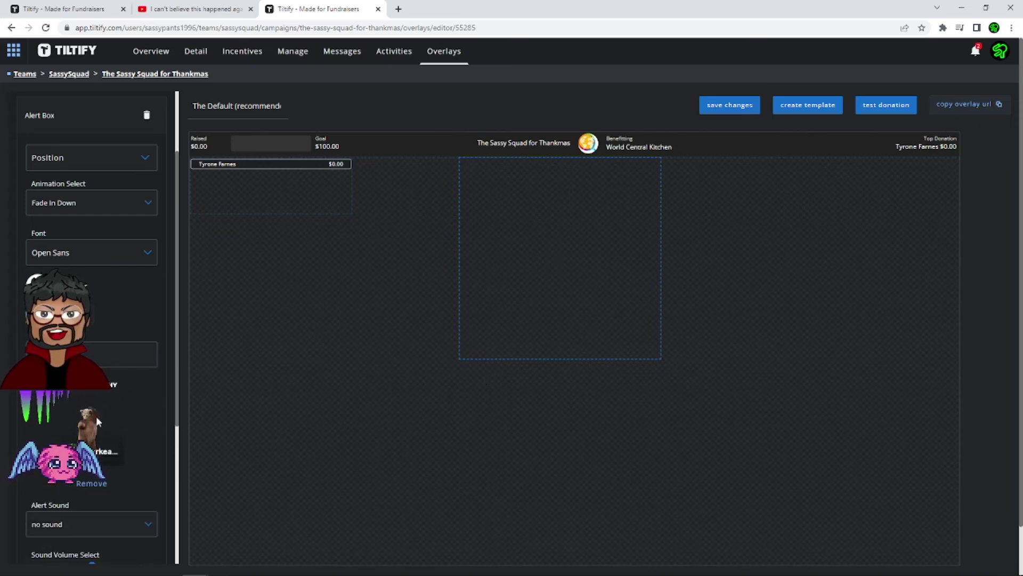
- Set the Alert Box sound to Barking 1
{"action": "left_click", "coordinate": [79, 520]}
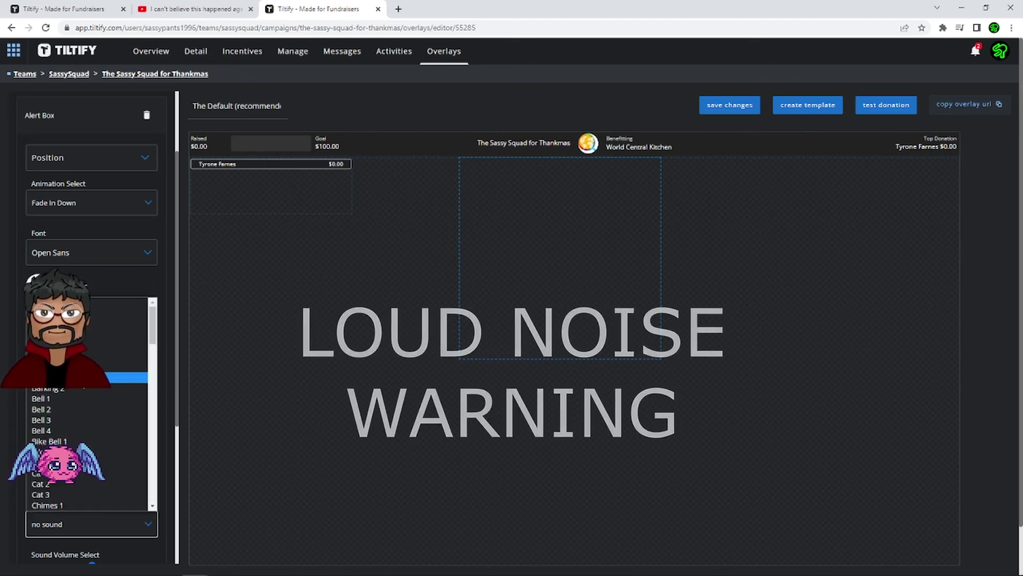
{"action": "left_click", "coordinate": [85, 377]}
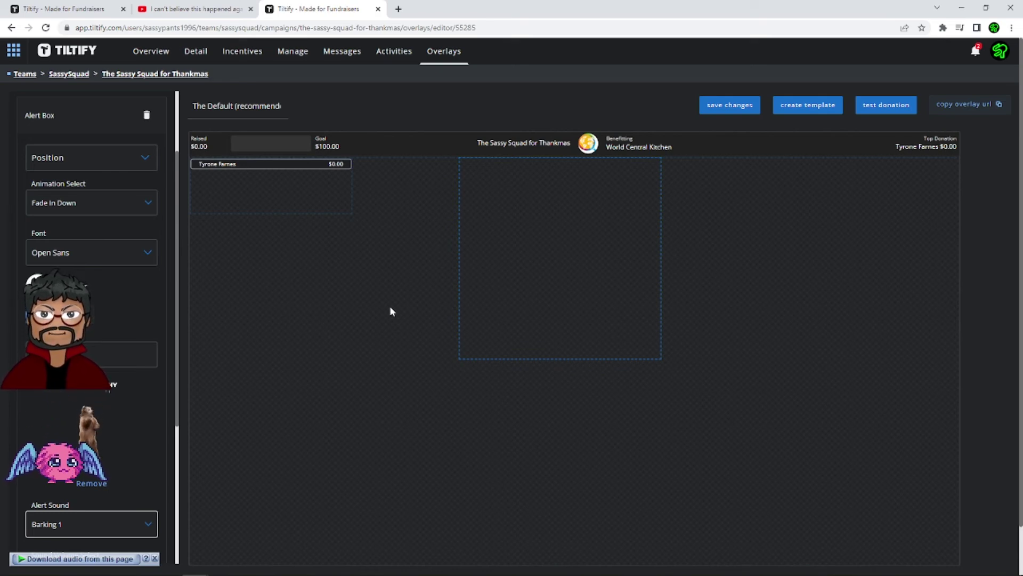
{"action": "scroll", "coordinate": [155, 417], "scroll_direction": "down", "scroll_amount": 4}
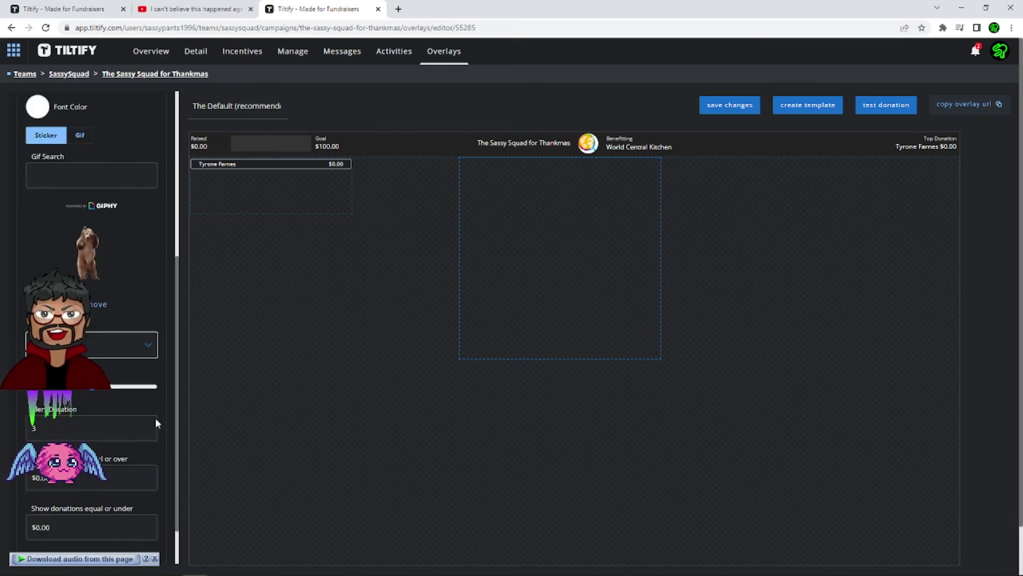
{"action": "left_click", "coordinate": [117, 289]}
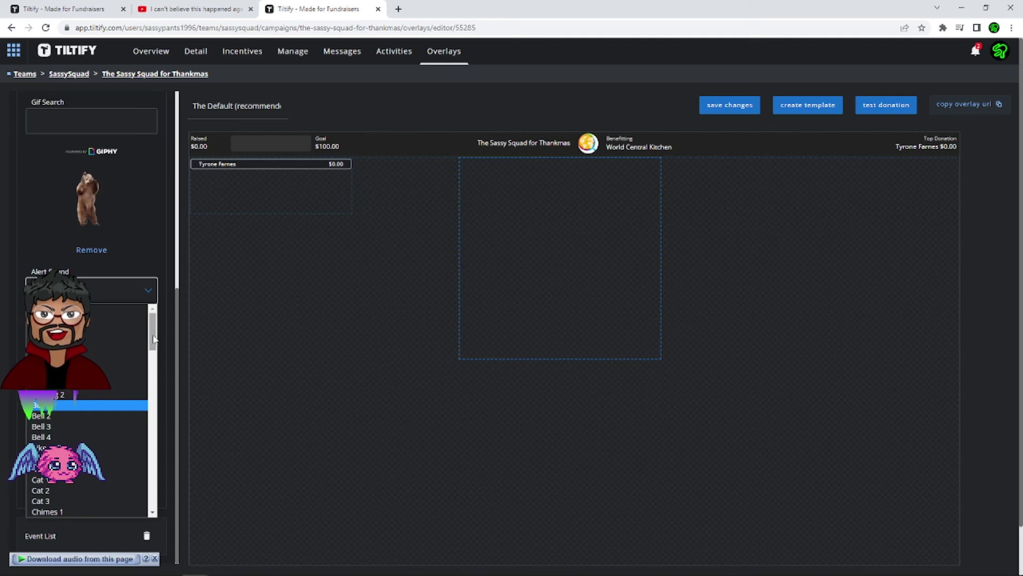
{"action": "left_click", "coordinate": [167, 223]}
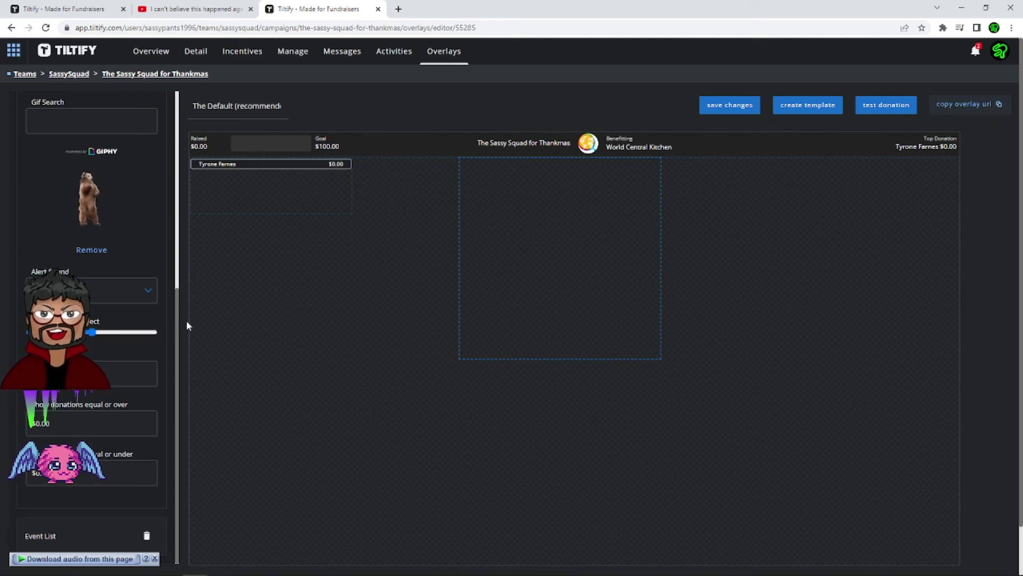
- Save the alert-box overlay layout and copy the overlay URL to the clipboard
{"action": "left_click", "coordinate": [748, 105]}
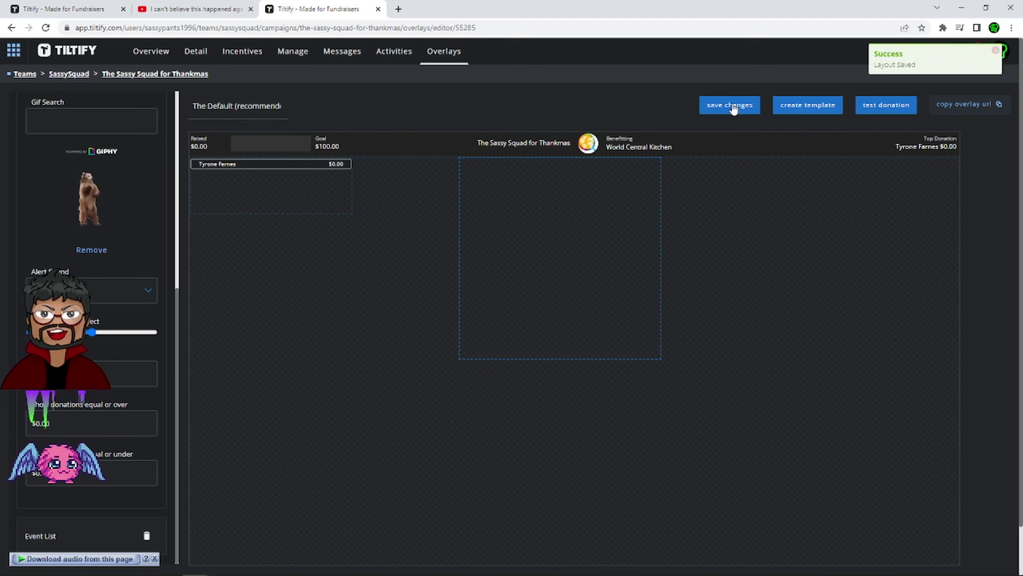
{"action": "left_click", "coordinate": [954, 106]}
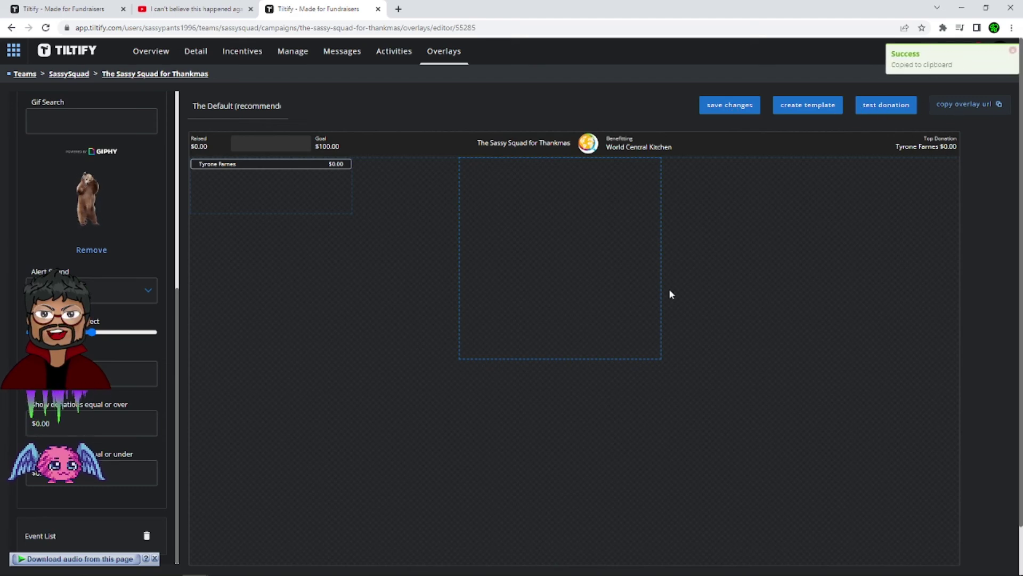